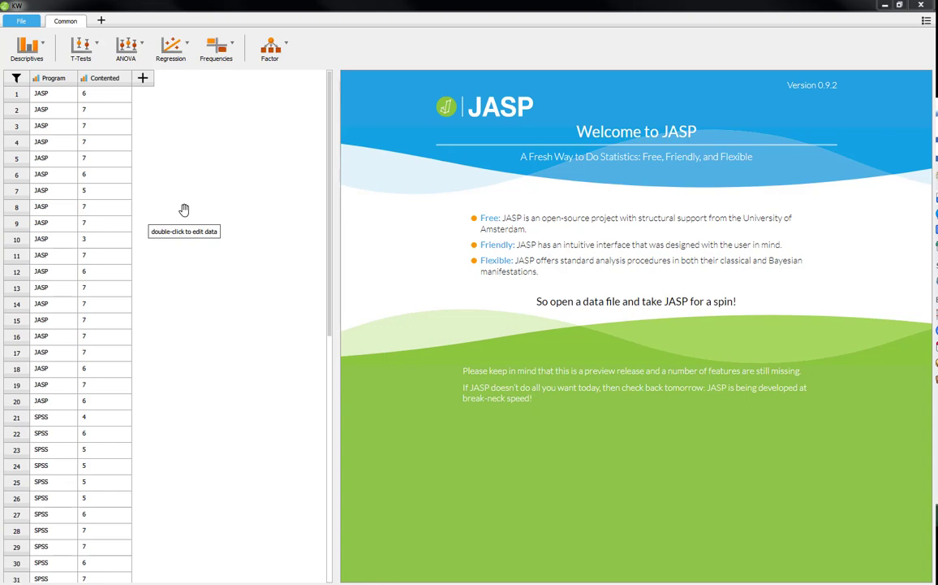
Step: Examine the value labels of the Program variable and close the label view
click(50, 78)
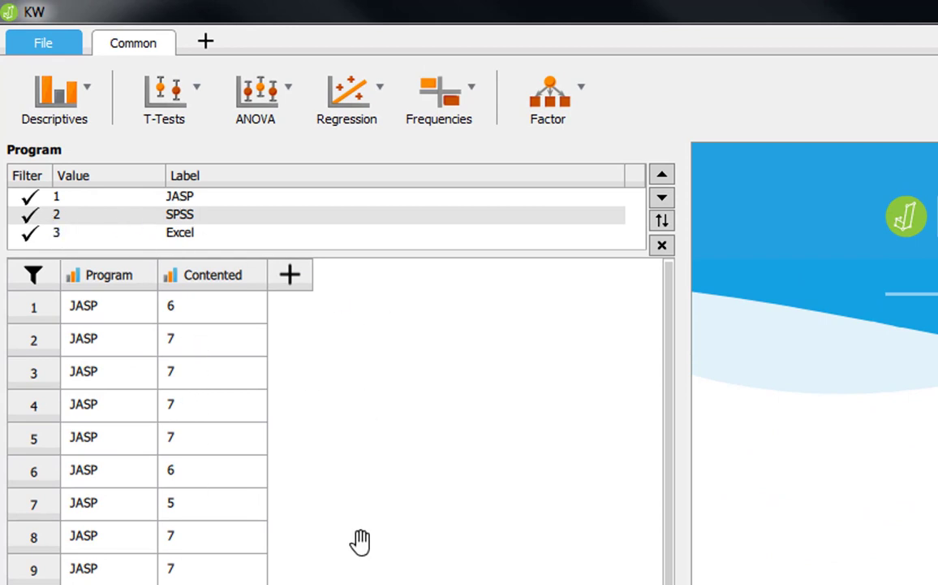
click(213, 275)
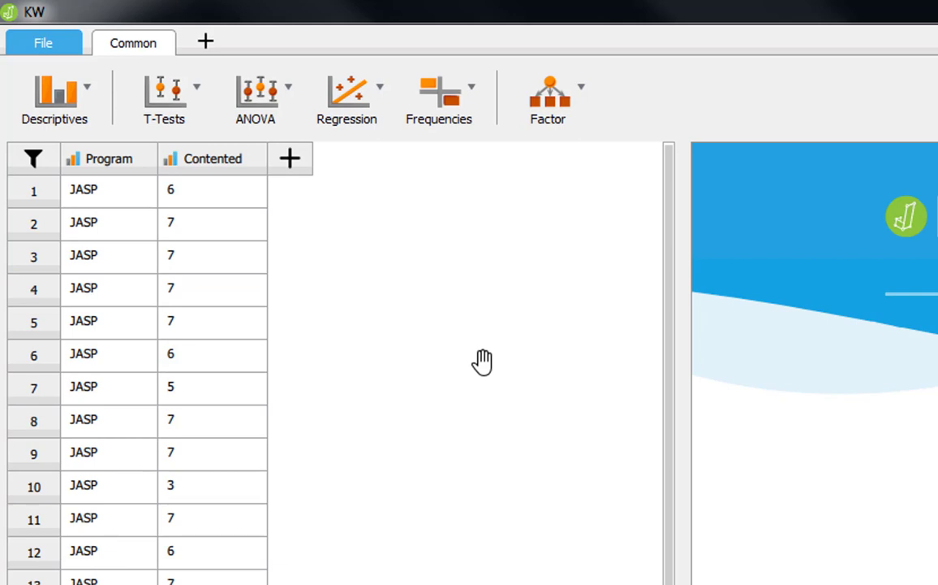
Step: Start a Descriptive Statistics analysis with Contented as the variable and expand its plot options
click(68, 98)
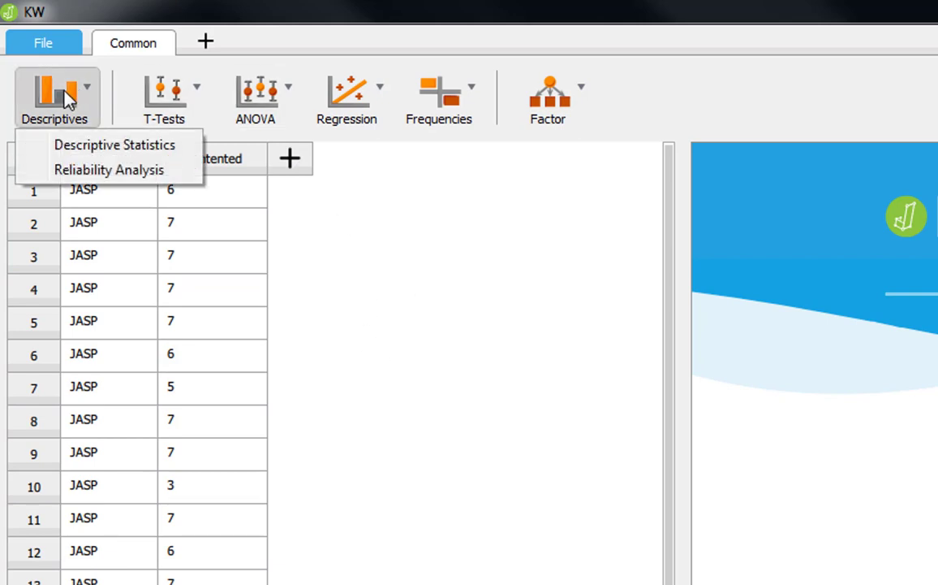
click(140, 150)
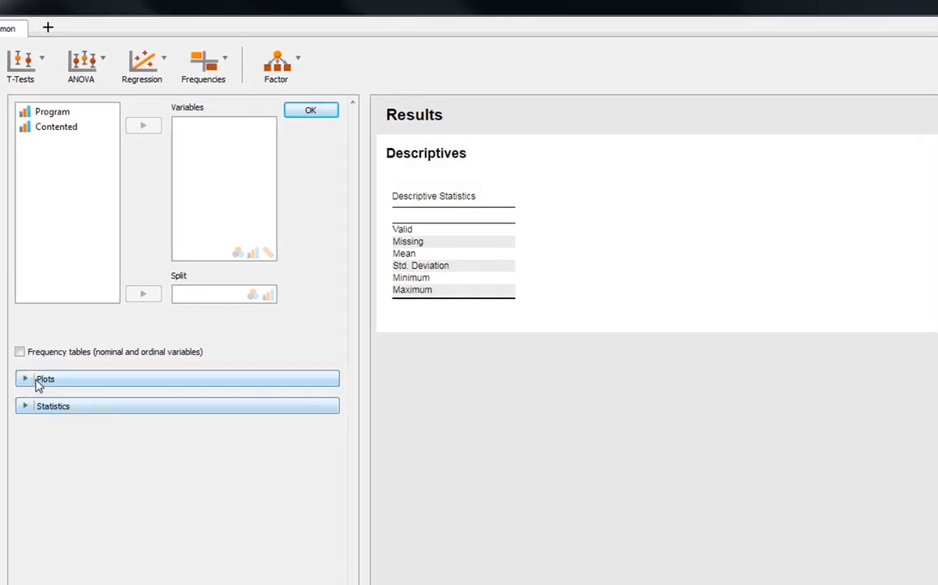
click(39, 380)
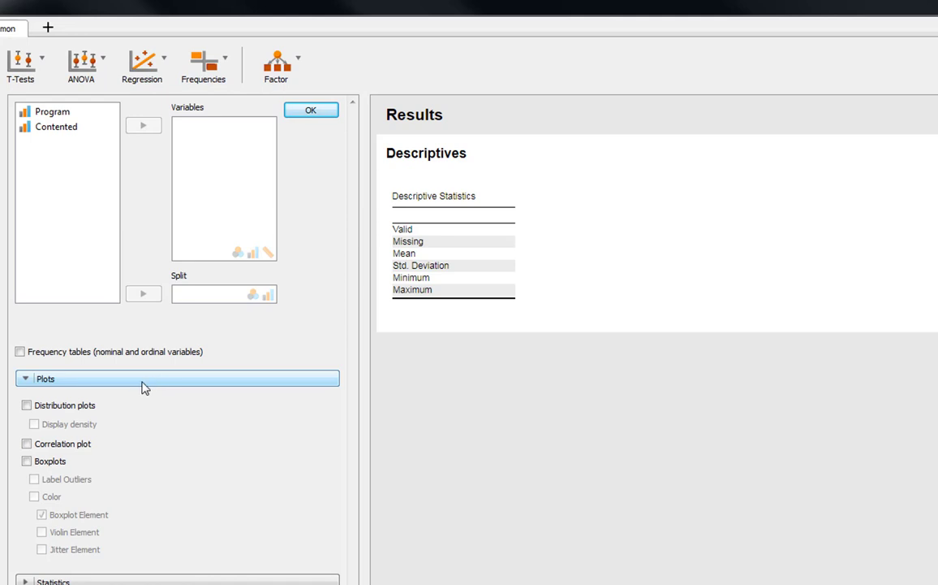
click(51, 135)
click(142, 126)
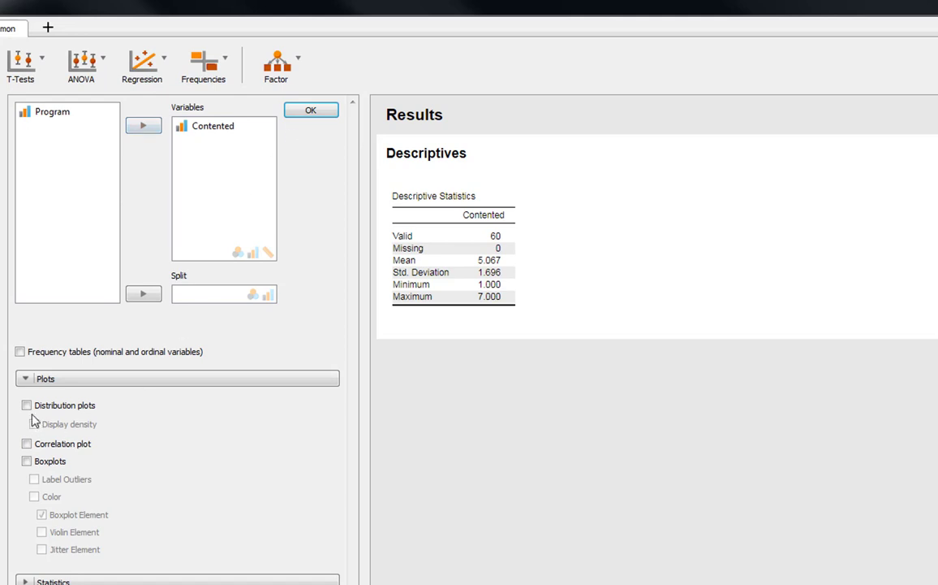
Step: Add distribution plots and boxplots with boxplot and violin elements for Contented
click(27, 405)
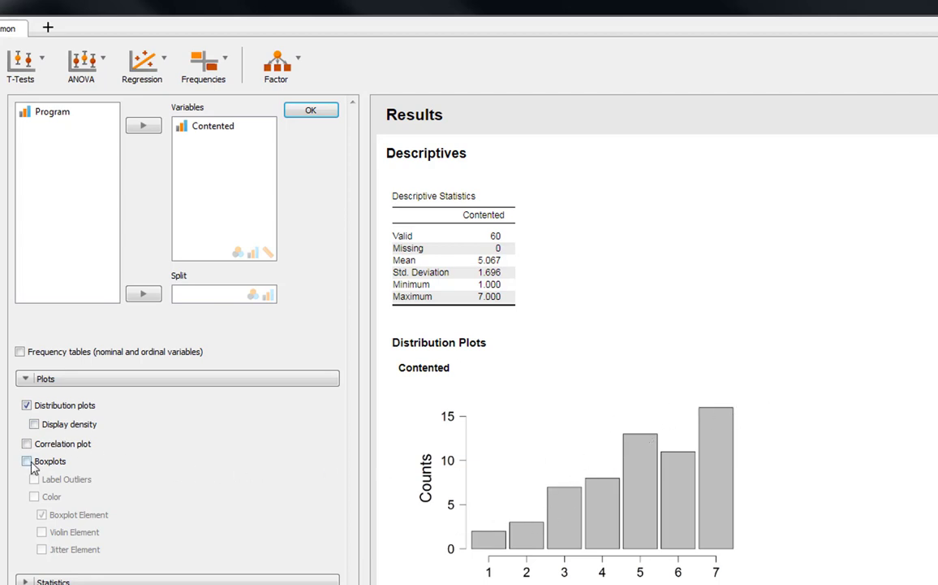
click(26, 461)
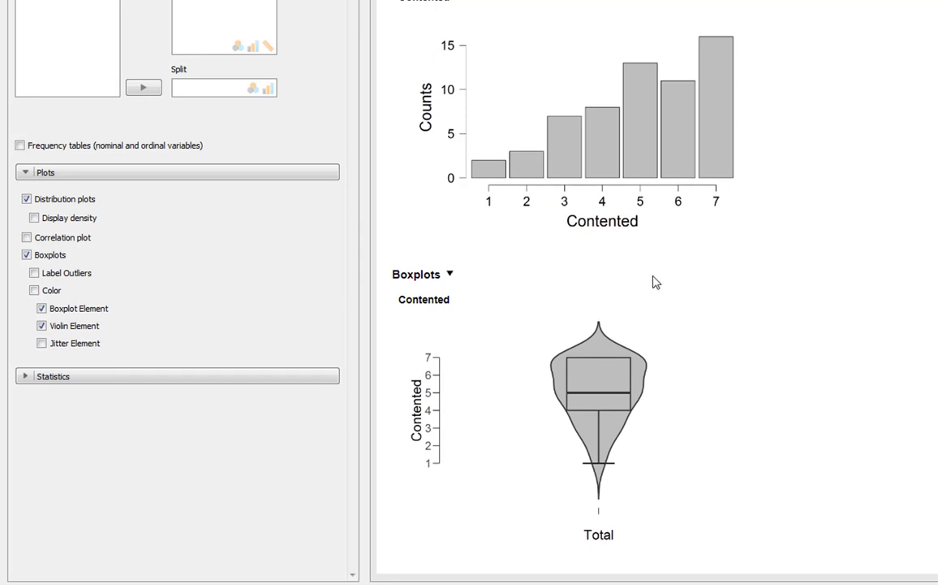
scroll(629, 320, up, 5)
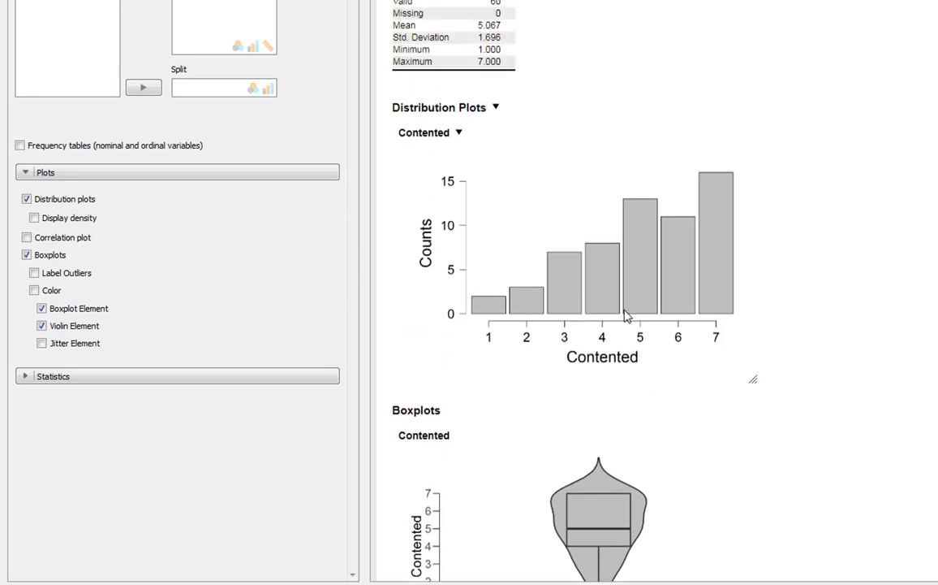
scroll(61, 230, up, 1)
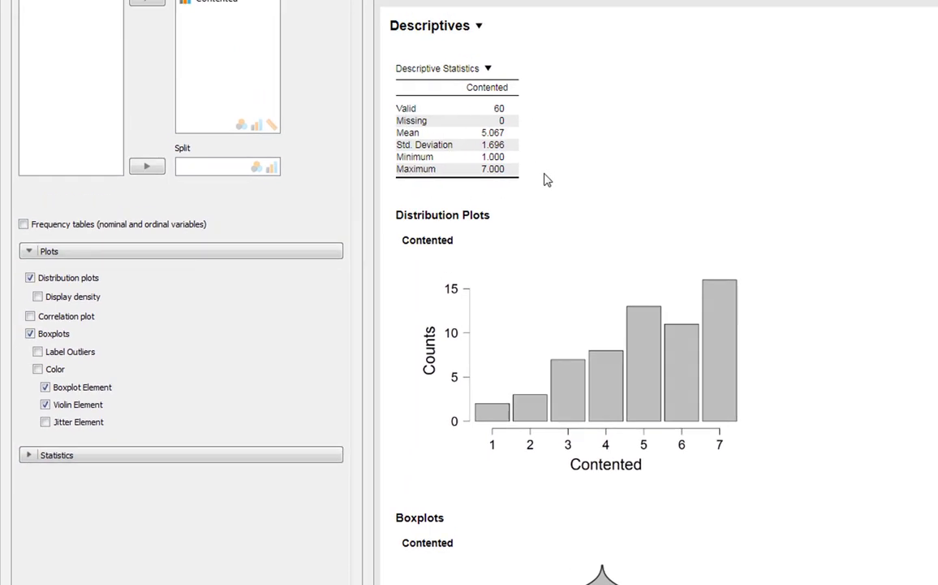
Step: Split the descriptives by Program and report the median and range instead of mean, standard deviation, minimum and maximum
click(58, 53)
click(155, 230)
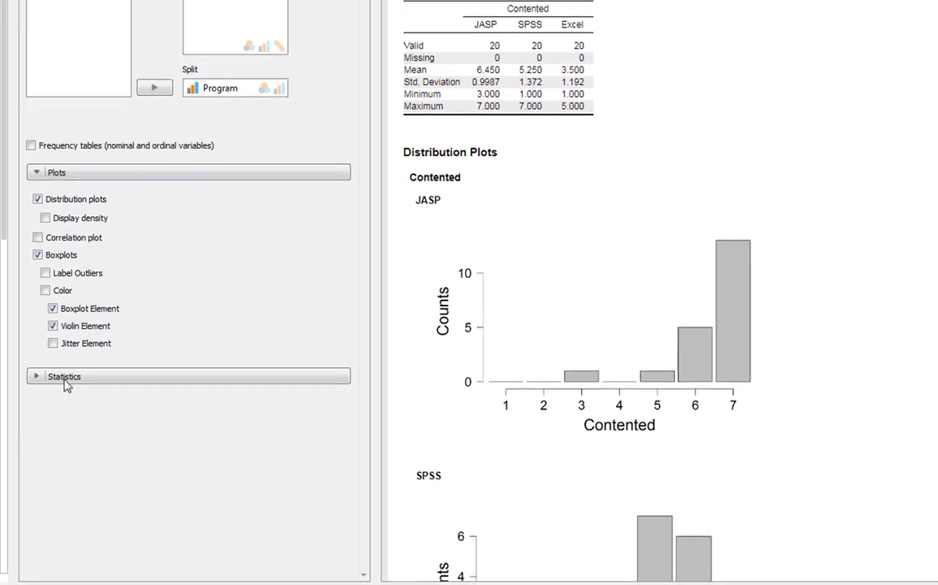
click(65, 515)
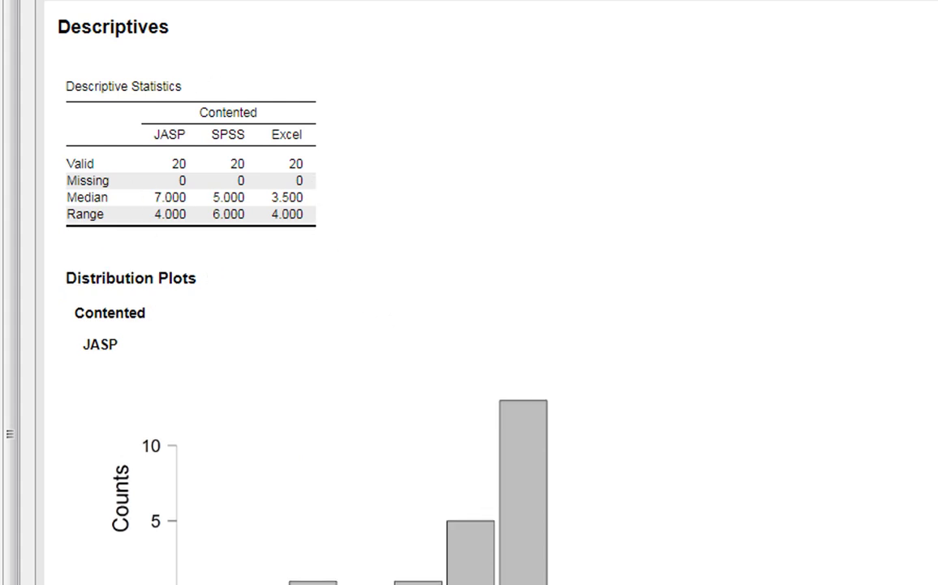
Step: Examine the Contented distribution plots and boxplots for JASP, SPSS and Excel
scroll(605, 557, down, 10)
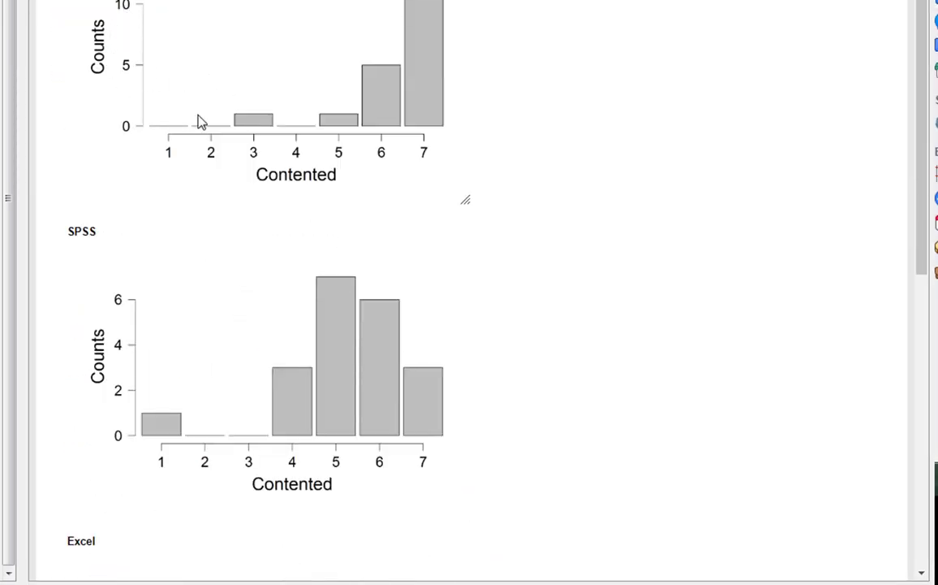
scroll(346, 136, down, 3)
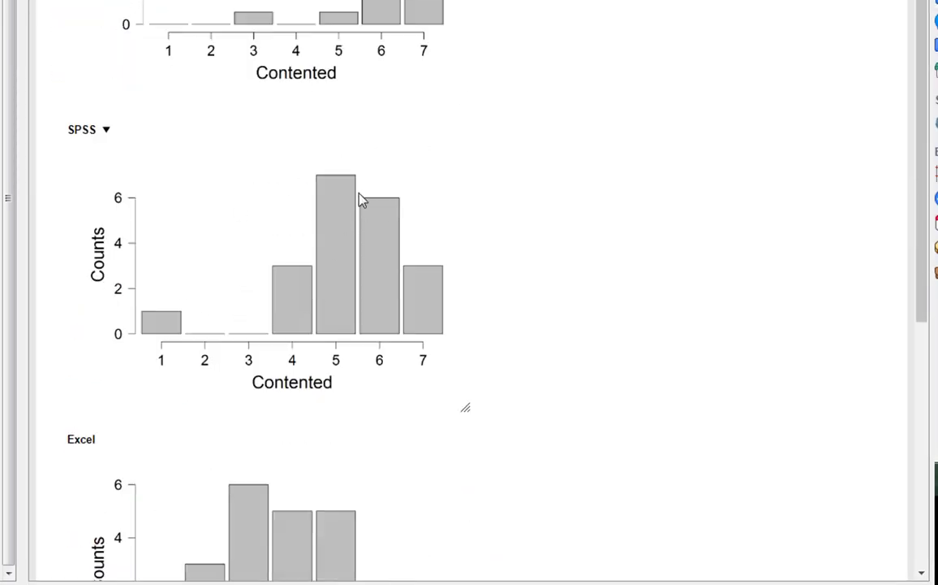
scroll(360, 200, down, 7)
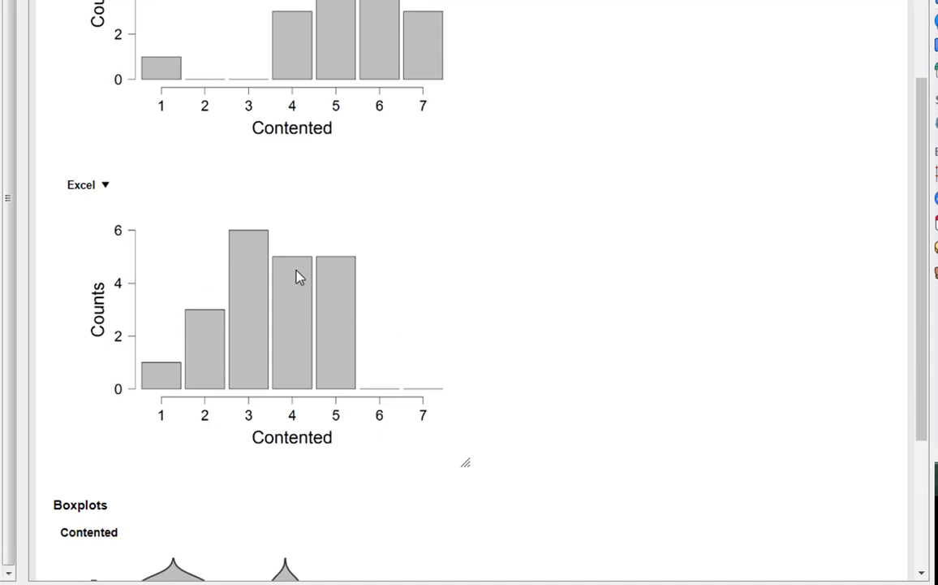
scroll(298, 277, up, 3)
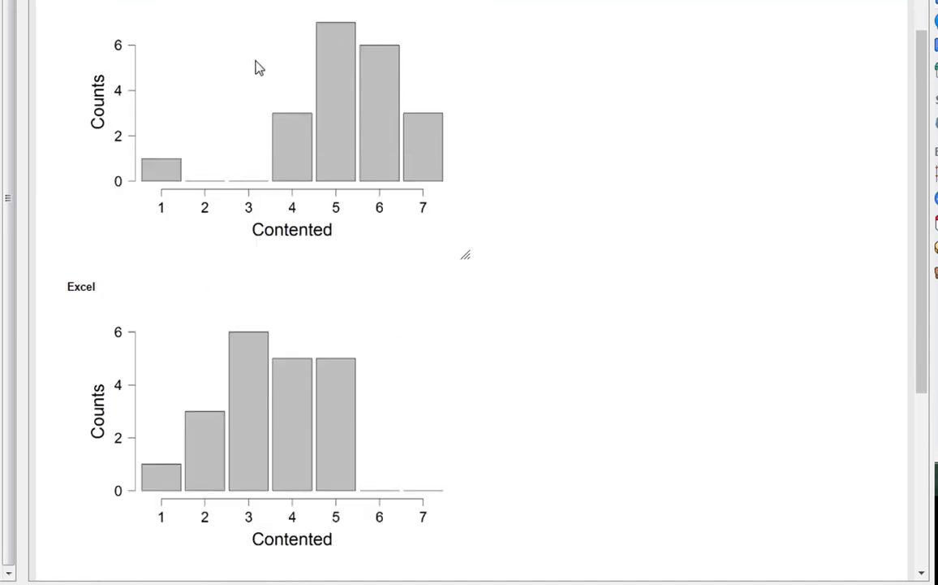
scroll(294, 216, down, 10)
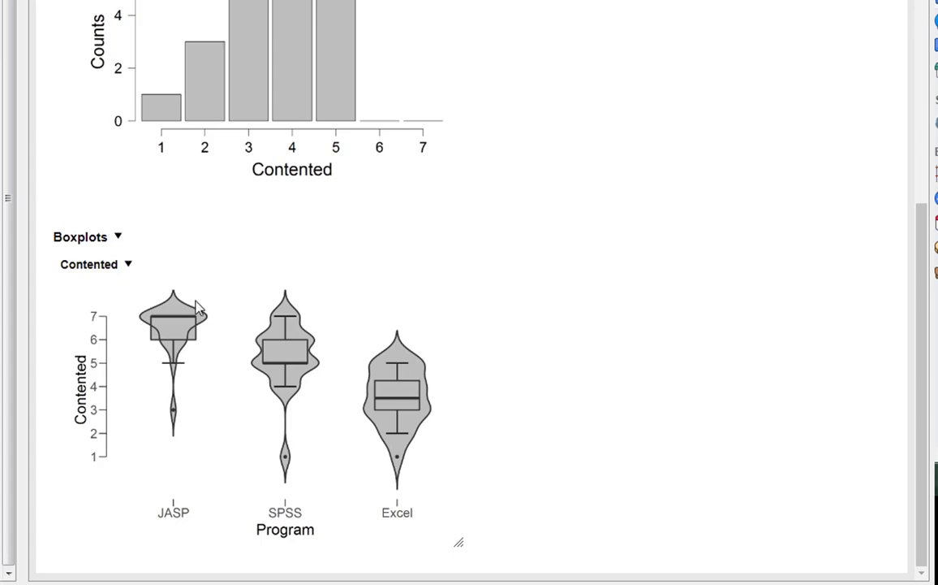
scroll(488, 188, up, 5)
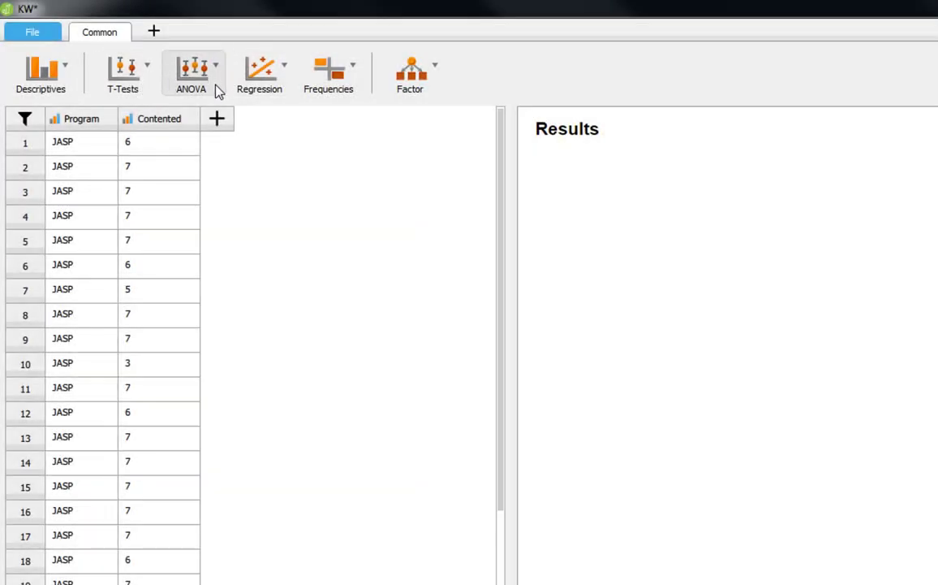
Step: Start a classical ANOVA with Contented as the dependent variable and Program as the fixed factor
click(216, 79)
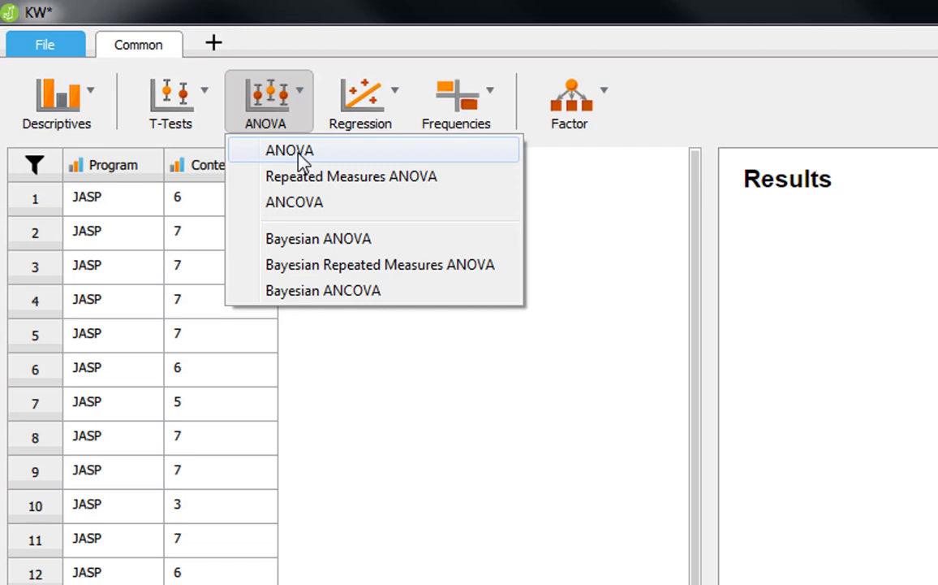
click(278, 151)
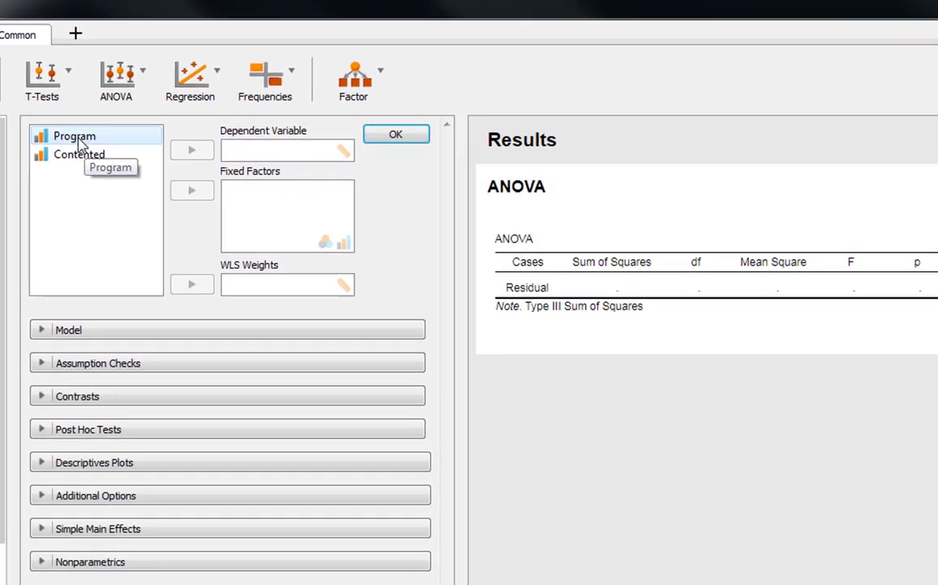
click(191, 172)
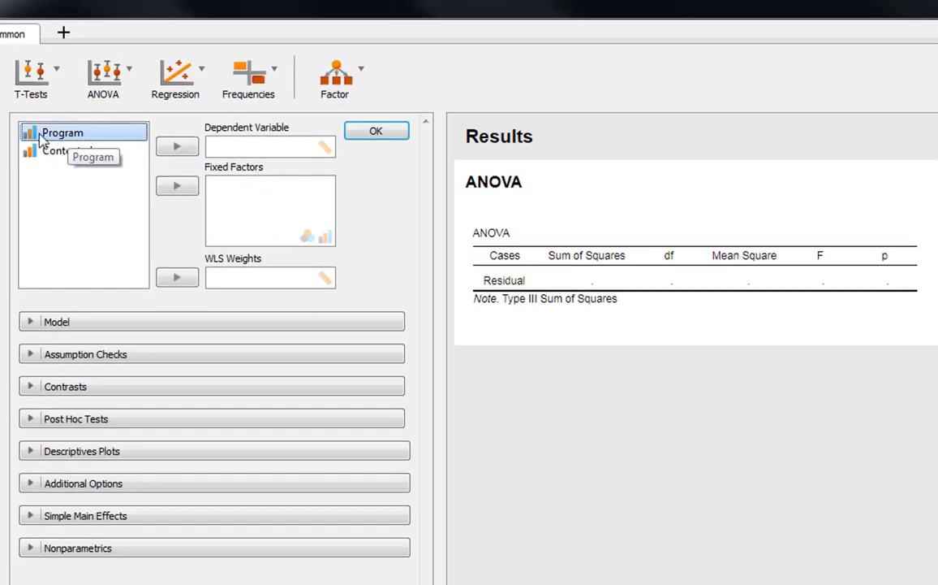
click(192, 189)
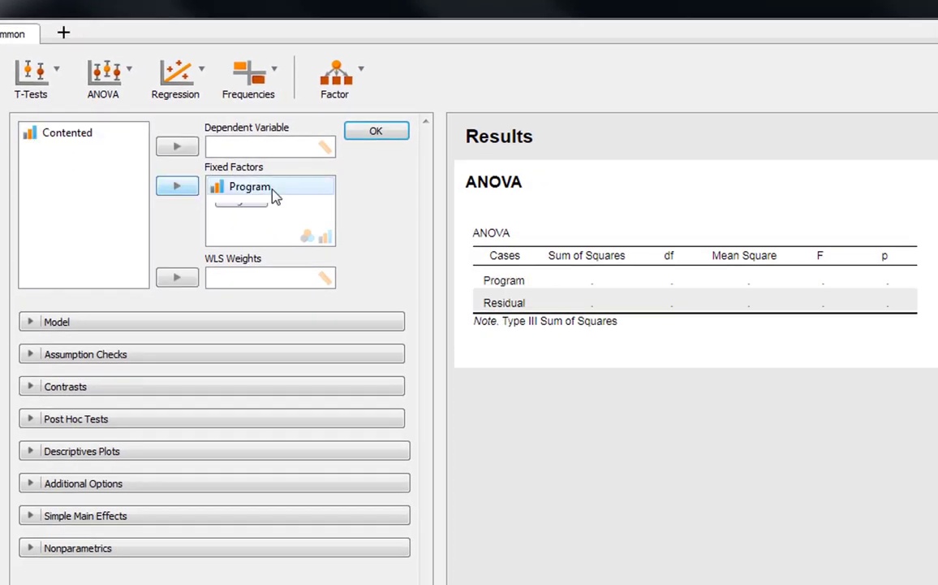
click(67, 139)
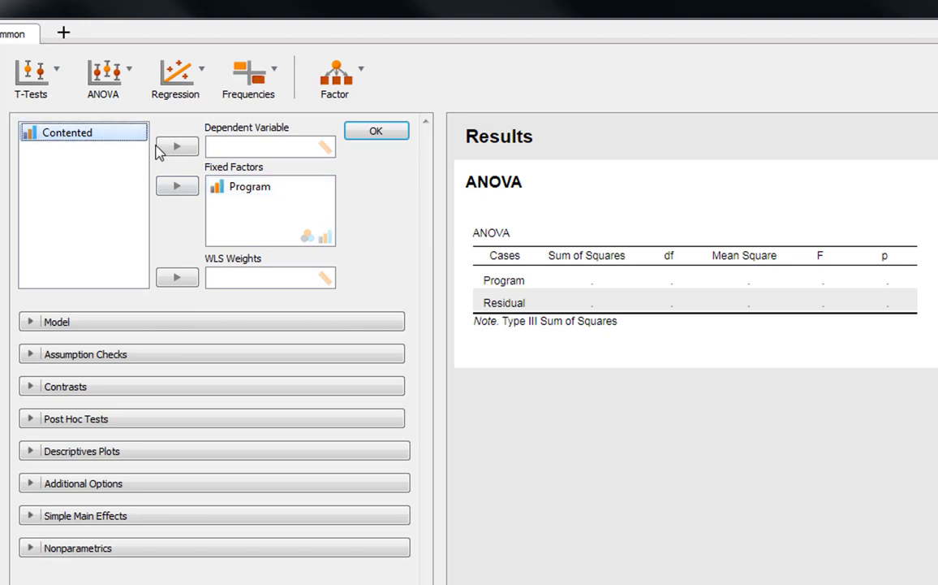
click(180, 147)
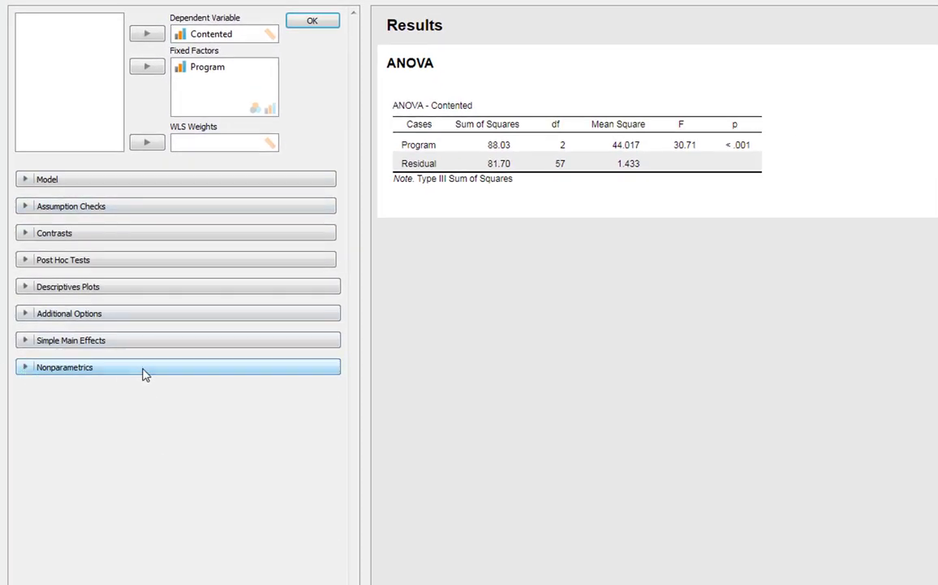
Step: Add the nonparametric Kruskal-Wallis test for the Program factor
click(143, 374)
click(62, 413)
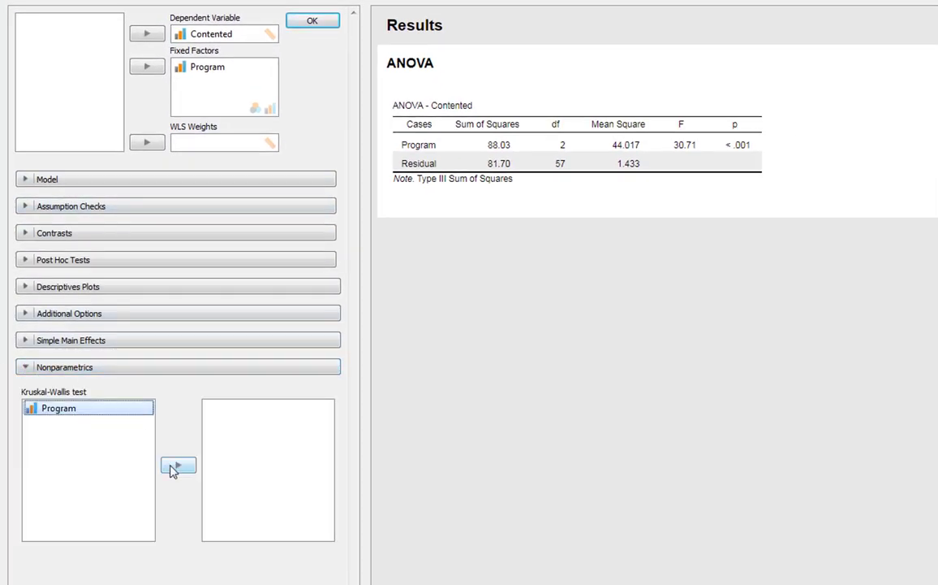
click(175, 466)
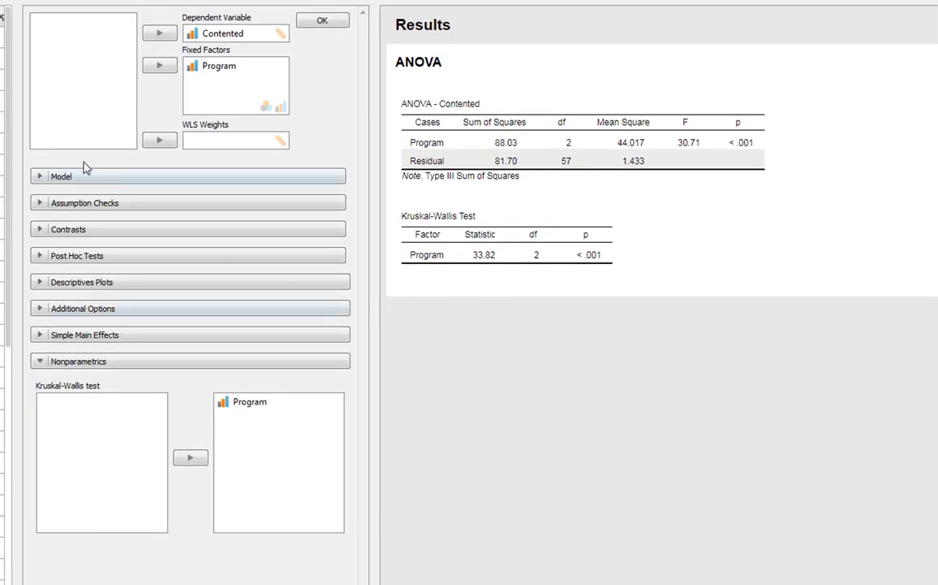
Step: Try adding the η² estimate of effect size to the ANOVA table, and switch it off again
click(89, 313)
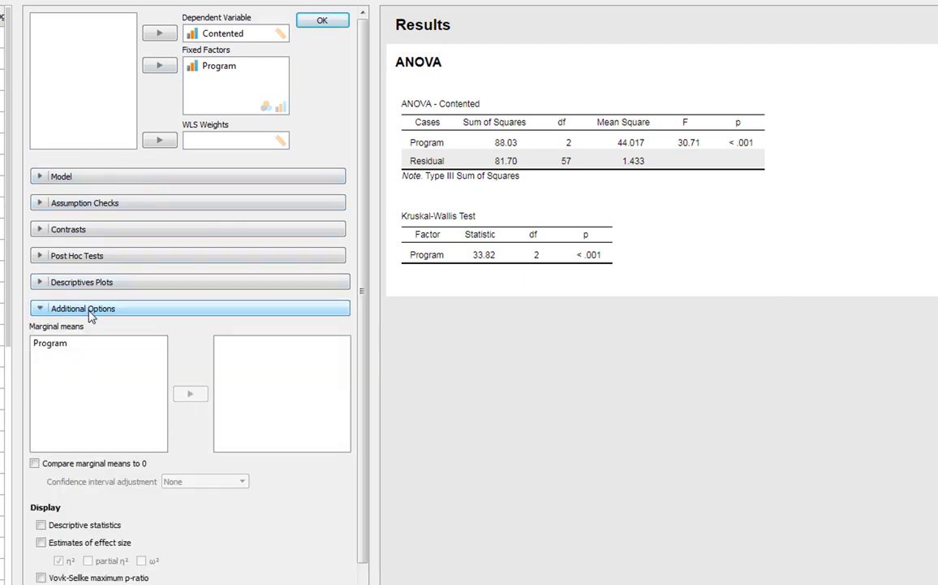
scroll(96, 349, down, 2)
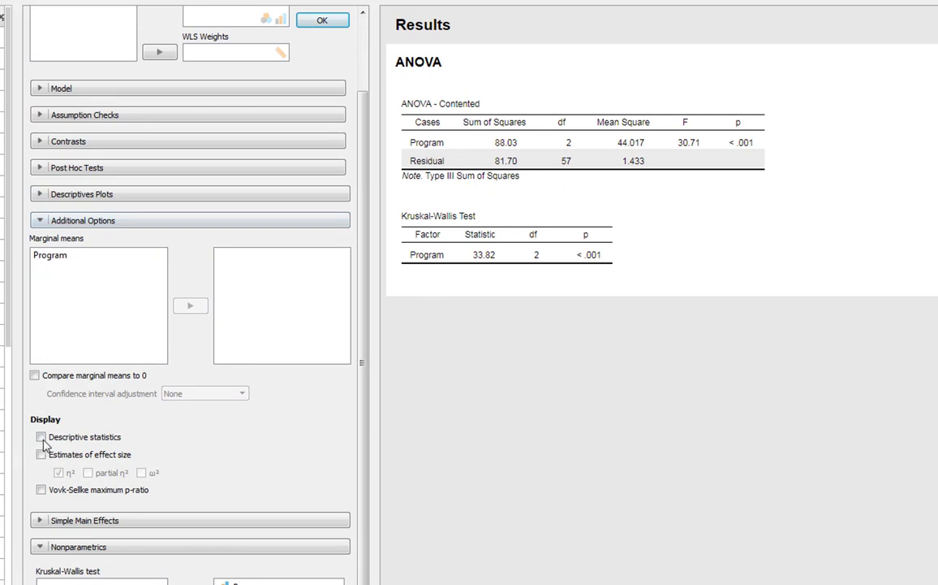
click(40, 455)
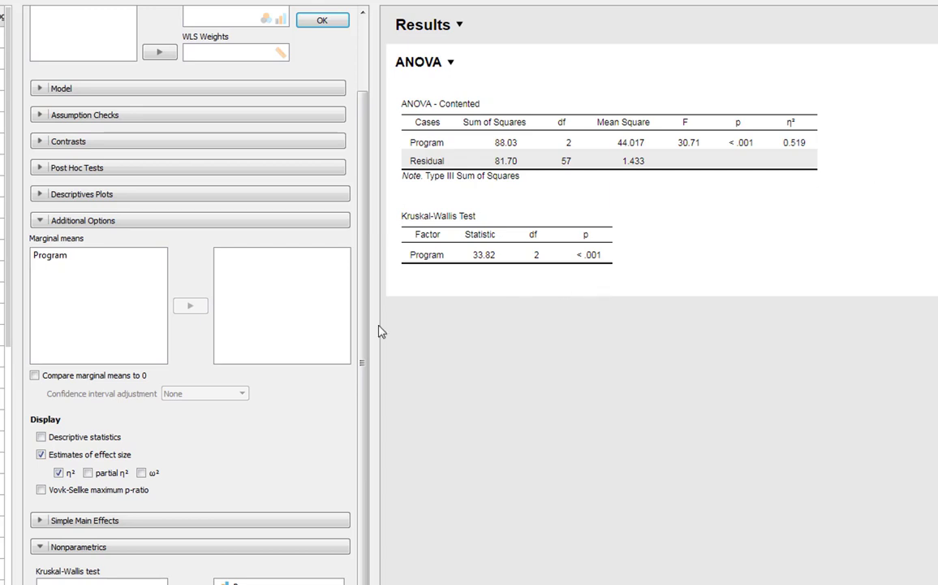
click(42, 454)
Step: Add post hoc tests for Program, using the Dunn type instead of Standard
scroll(48, 439, down, 1)
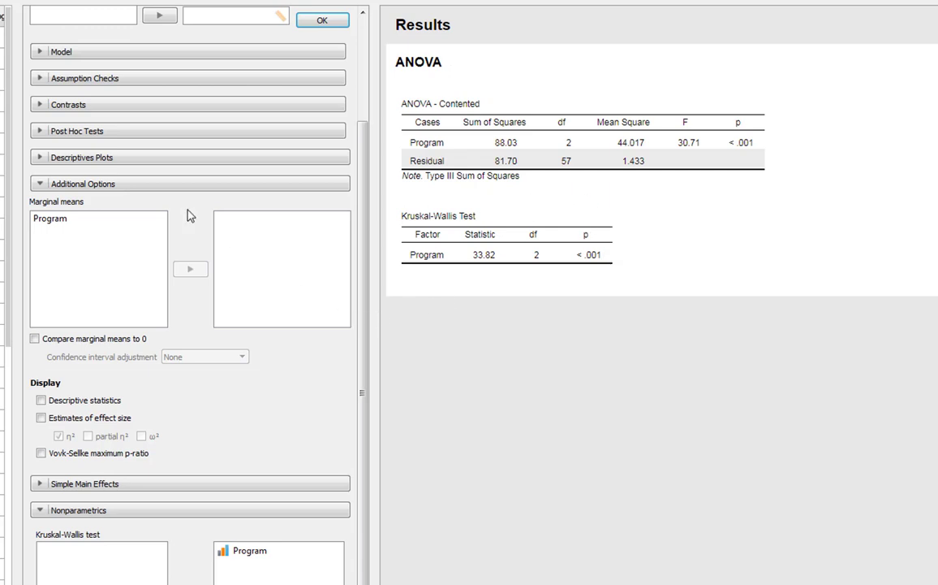
click(92, 136)
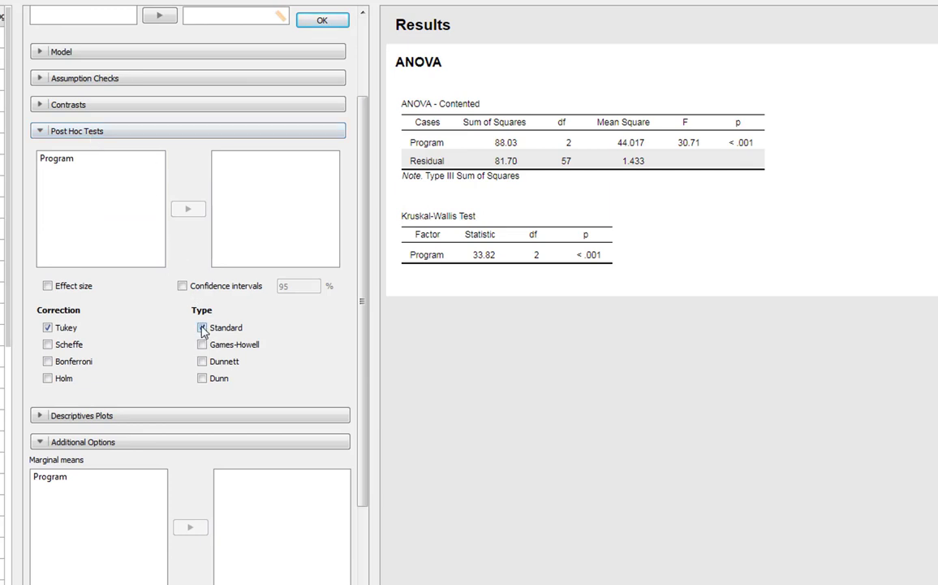
click(57, 160)
click(186, 210)
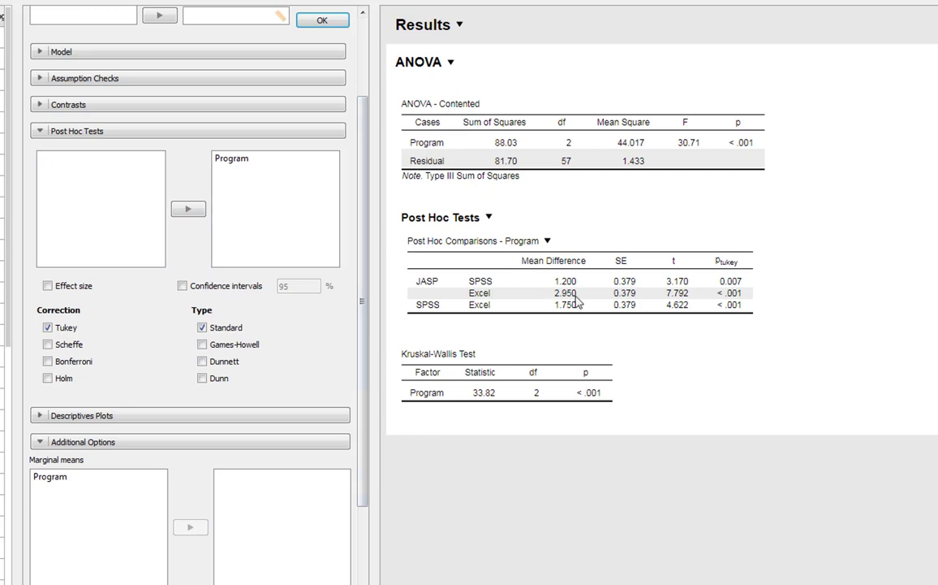
click(202, 327)
click(201, 378)
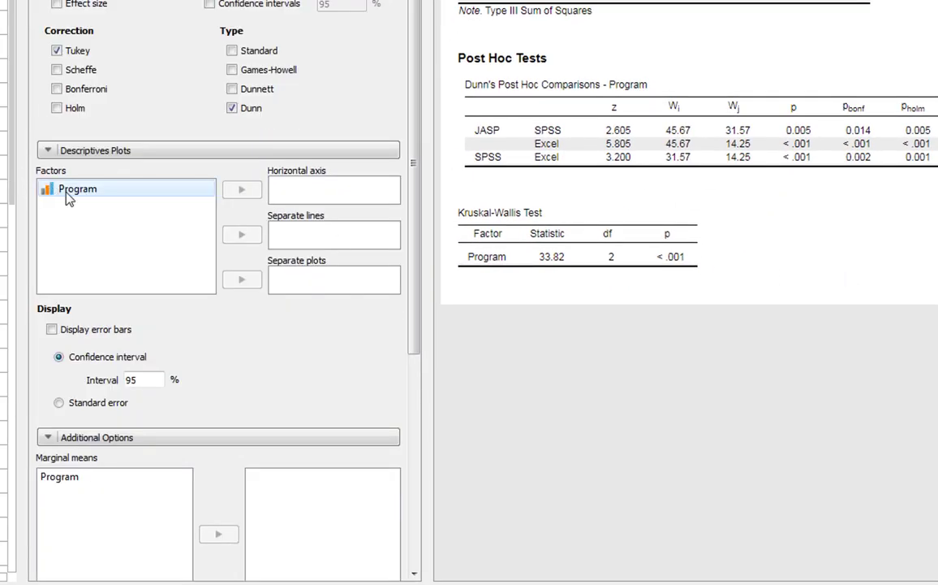
Step: Add a descriptives plot with Program on the horizontal axis
click(65, 188)
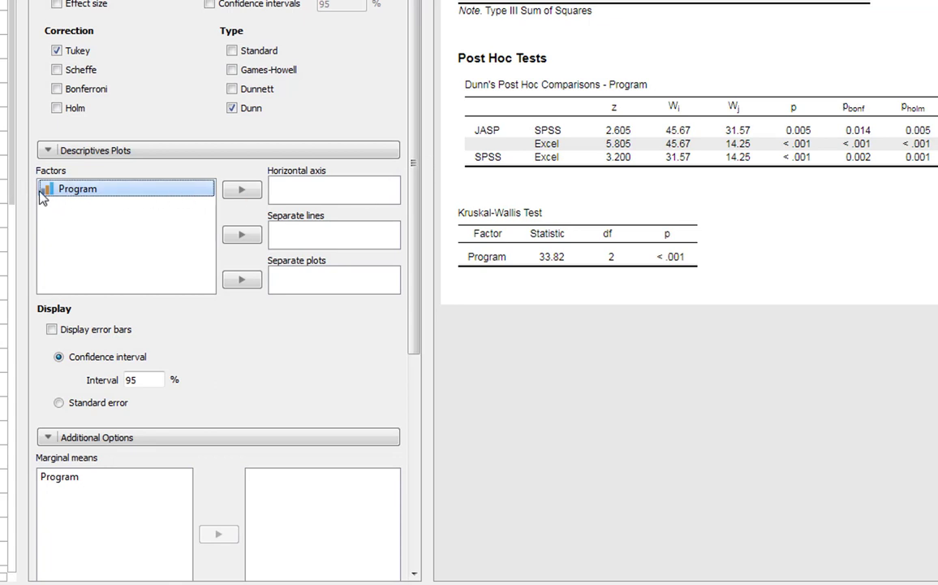
click(244, 191)
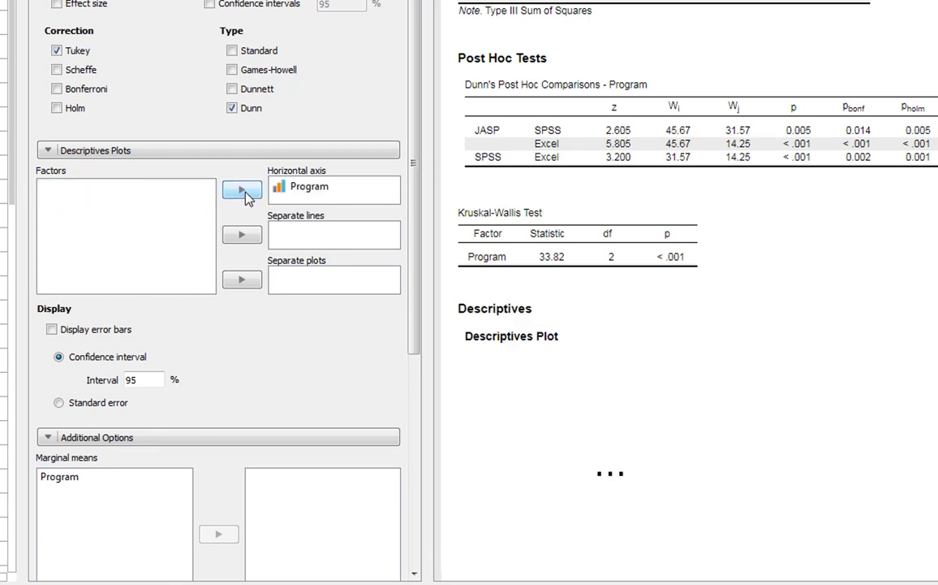